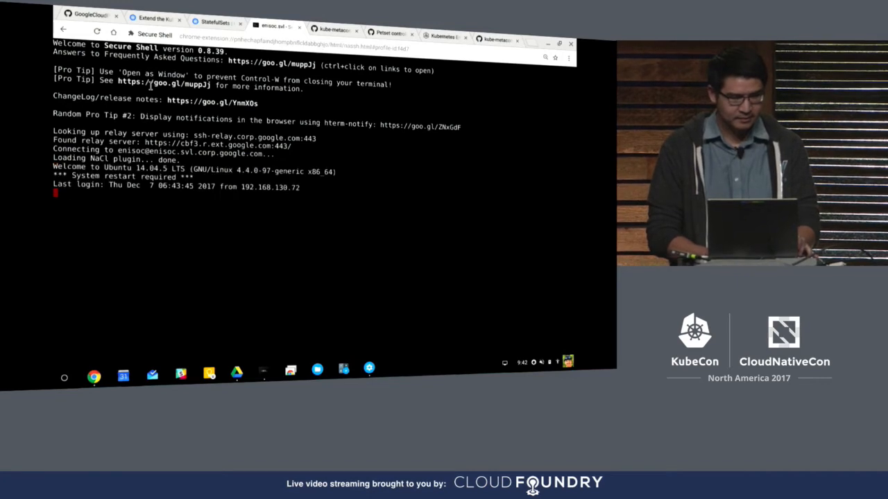
pyautogui.write('tmux a')
# - Reattach the metacontroller tmux session, then switch to the kube-metacontroller GitHub page
pyautogui.press('Return')
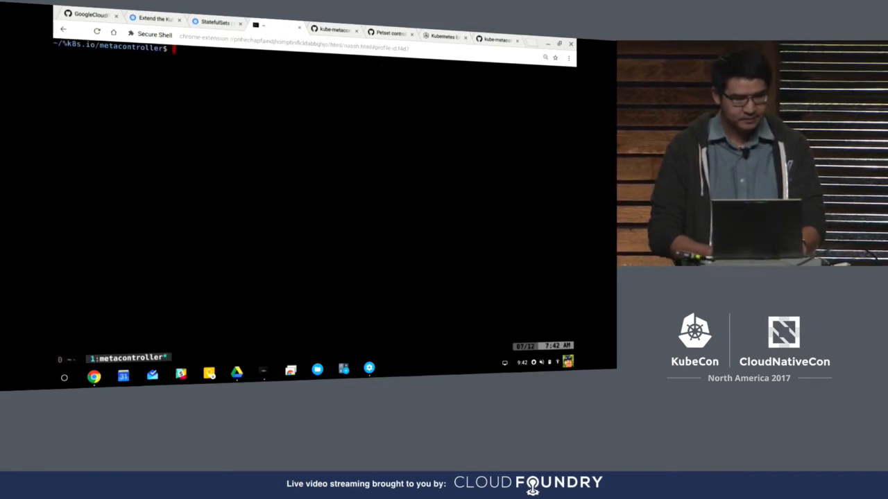
pyautogui.click(87, 17)
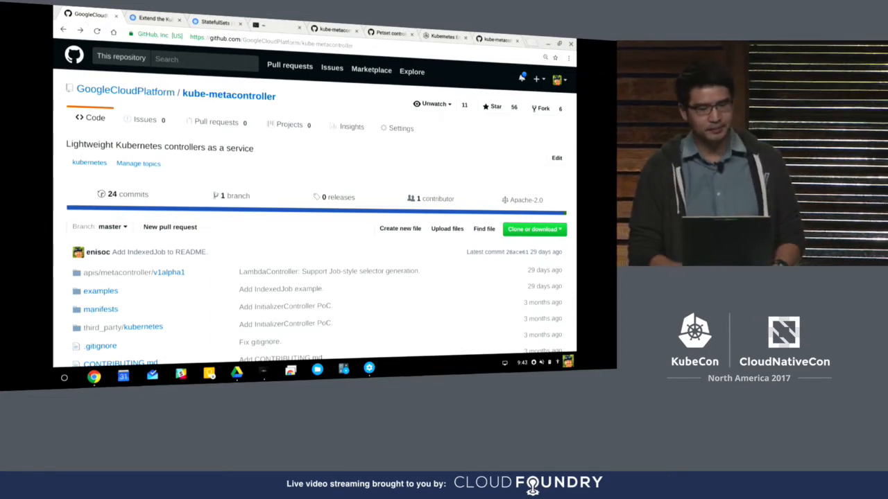
# - Review the CustomResourceDefinition and StatefulSets documentation tabs alongside the repository page
pyautogui.click(166, 17)
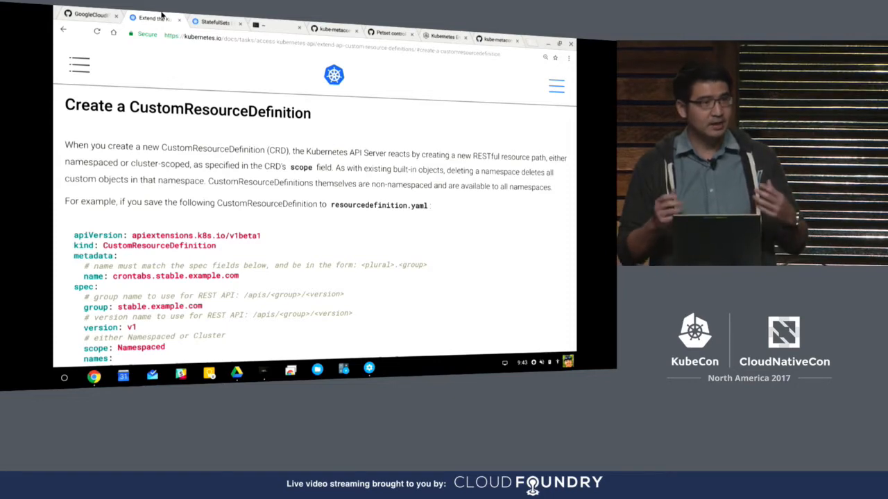
pyautogui.click(93, 14)
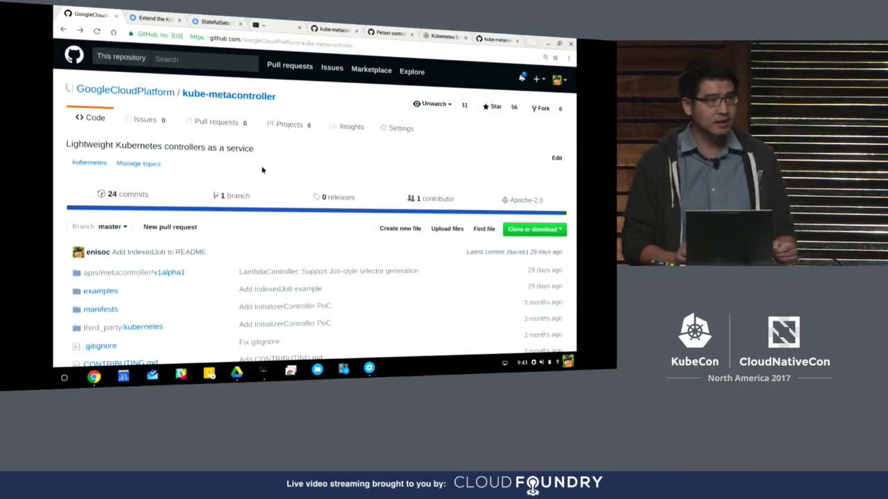
pyautogui.click(212, 22)
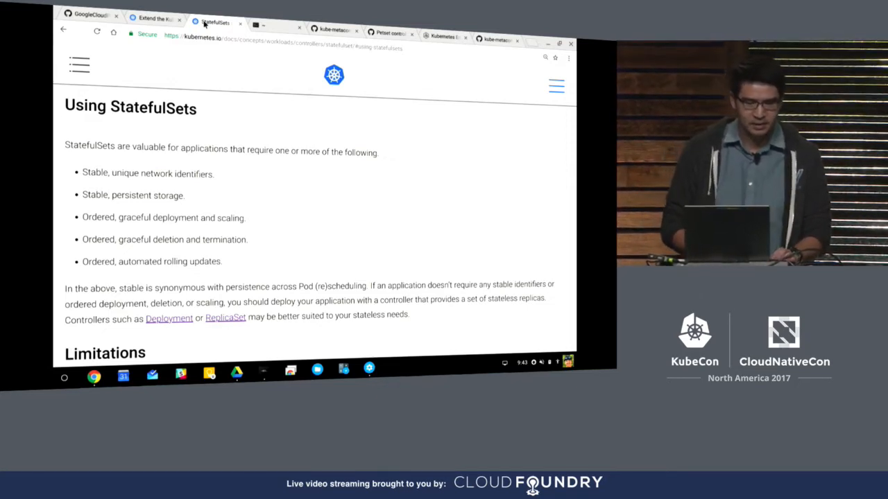
# - Back in the enlarged terminal, run kubectl apply -f manifests/ to install Metacontroller
pyautogui.click(260, 23)
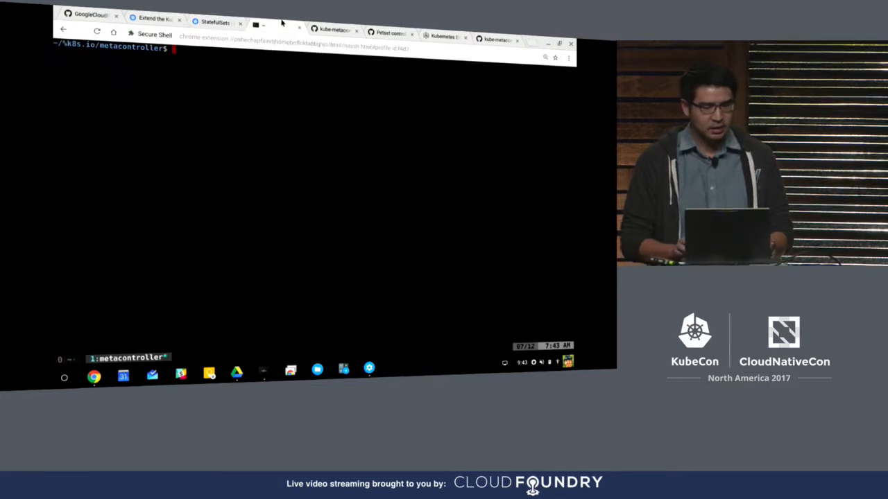
pyautogui.hotkey('ctrl', '+')
pyautogui.write('kubectl apply ')
pyautogui.write('-f man')
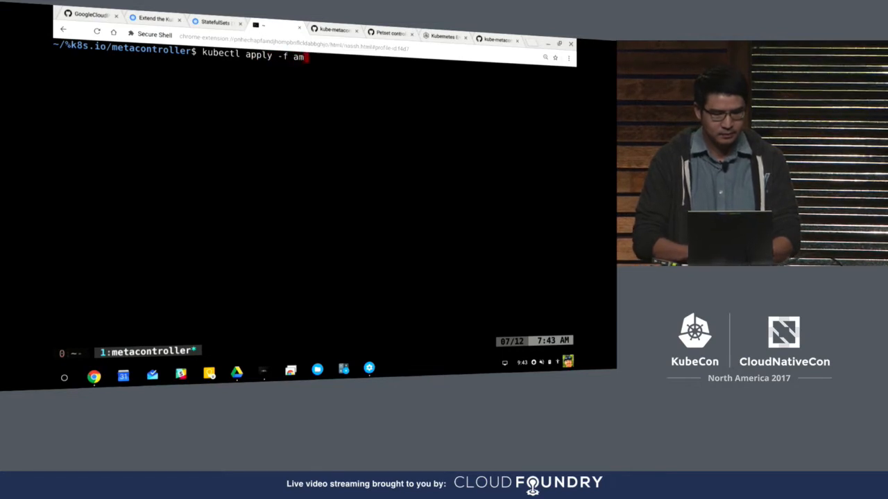
pyautogui.press('Tab')
pyautogui.press('Return')
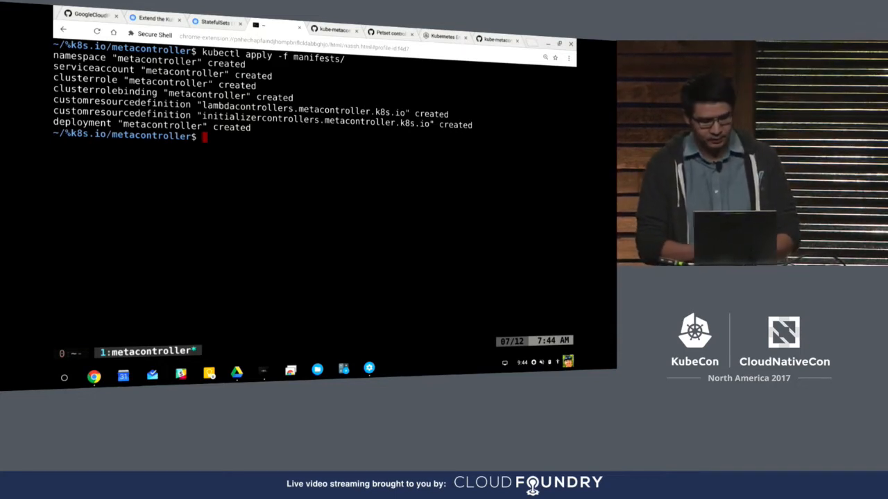
pyautogui.write('cd examples/catset/')
# - Move into examples/catset/ and print its README.md
pyautogui.press('Return')
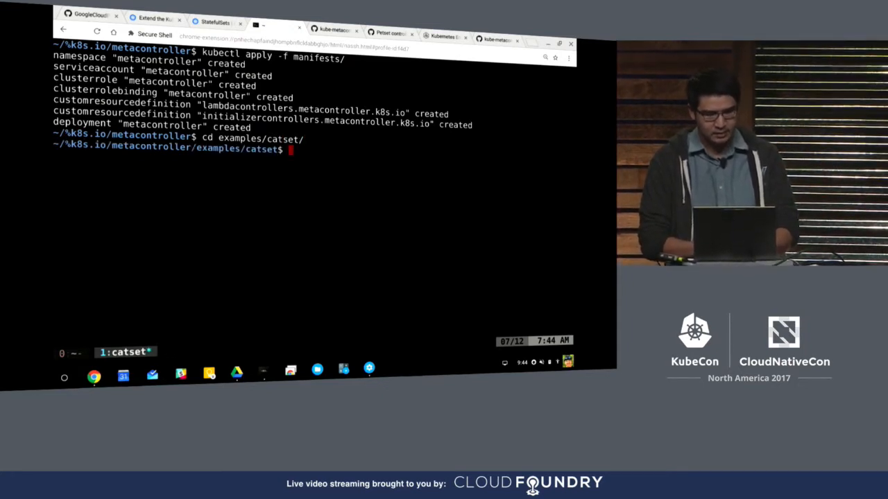
pyautogui.write('cat README.md')
pyautogui.press('Return')
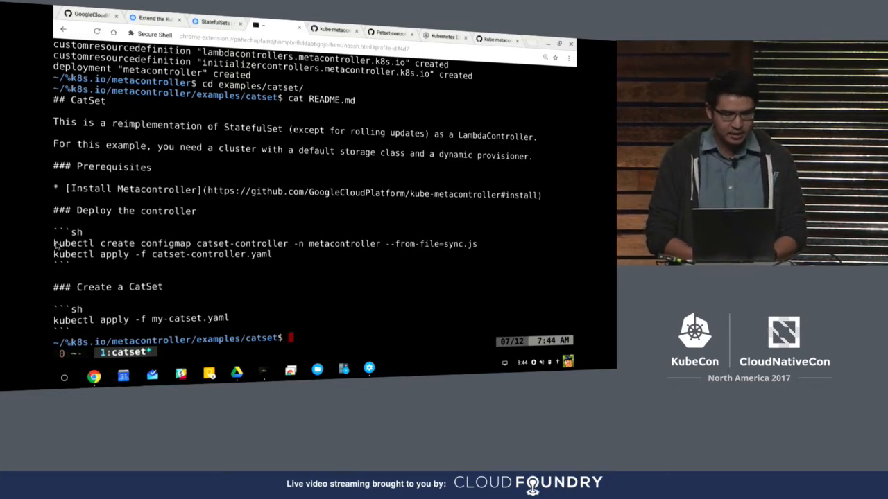
# - Create the catset-controller configmap and apply catset-controller.yaml from the README commands
pyautogui.moveTo(53, 243)
pyautogui.mouseDown()
pyautogui.moveTo(470, 251)
pyautogui.moveTo(475, 243)
pyautogui.mouseUp()
pyautogui.middleClick(475, 244)
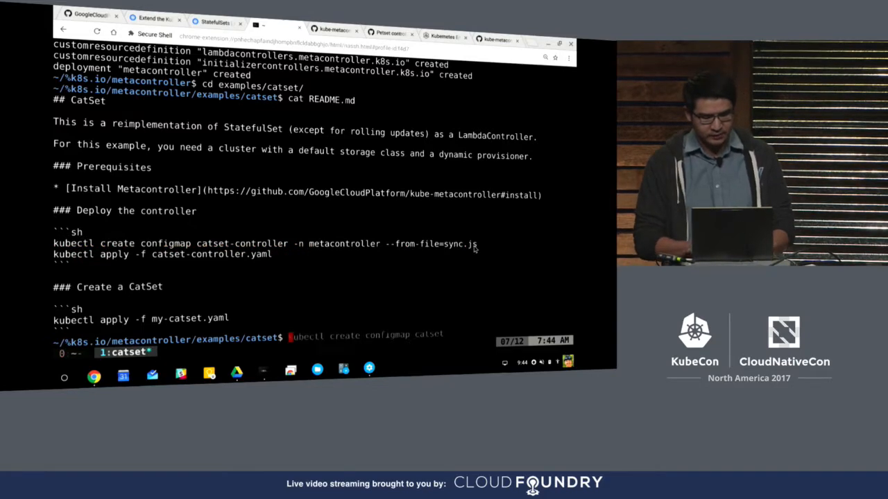
pyautogui.press('Return')
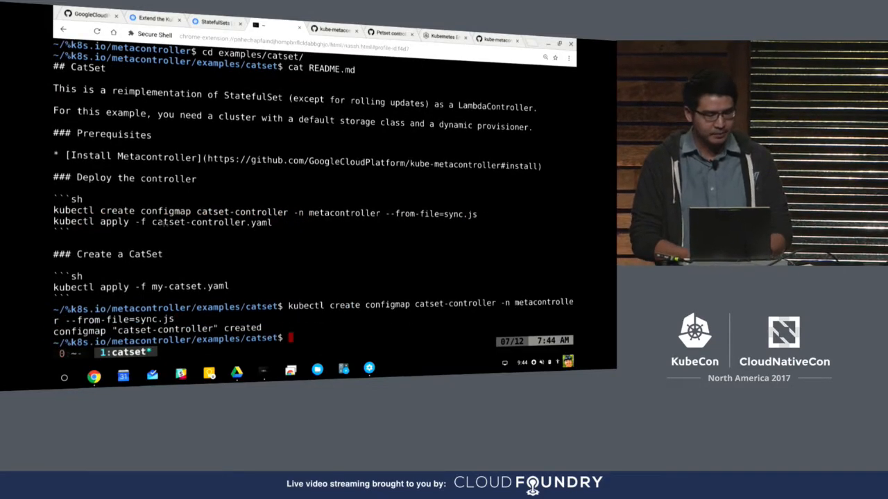
pyautogui.moveTo(54, 223); pyautogui.dragTo(272, 226)
pyautogui.press('super+c')
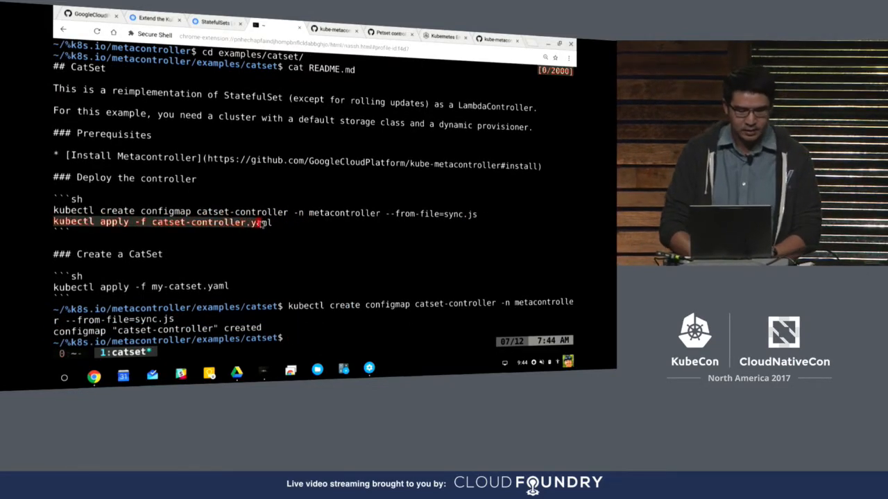
pyautogui.middleClick(272, 226)
pyautogui.press('Return')
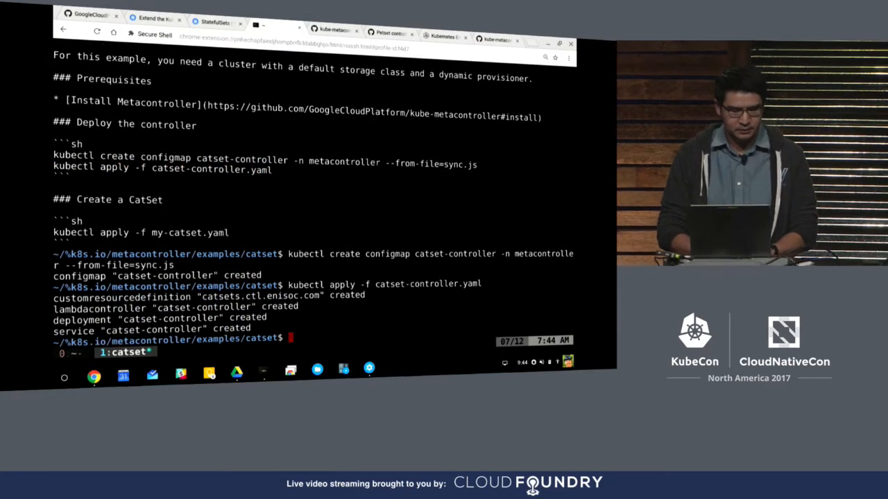
# - Apply my-catset.yaml to create the nginx-backend CatSet
pyautogui.moveTo(54, 233); pyautogui.dragTo(230, 234)
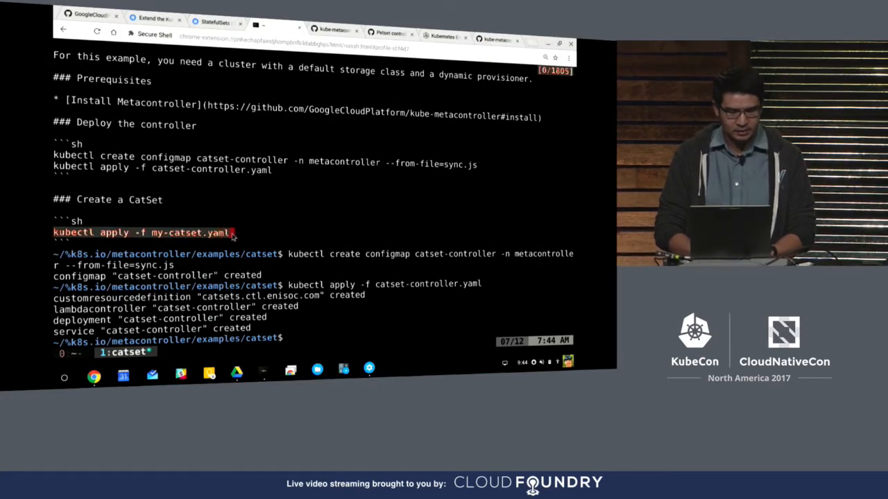
pyautogui.middleClick(230, 234)
pyautogui.press('Return')
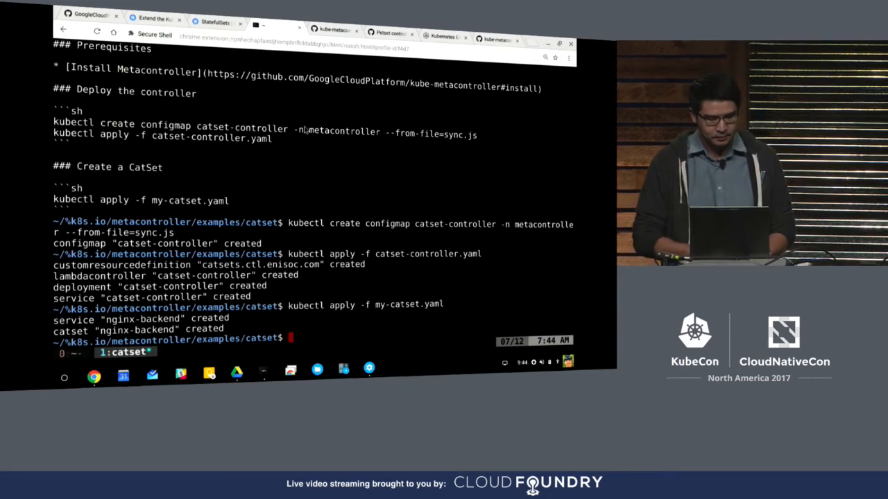
# - Open the CatSet example's sync.js on GitHub, read through it and return to the top
pyautogui.click(333, 29)
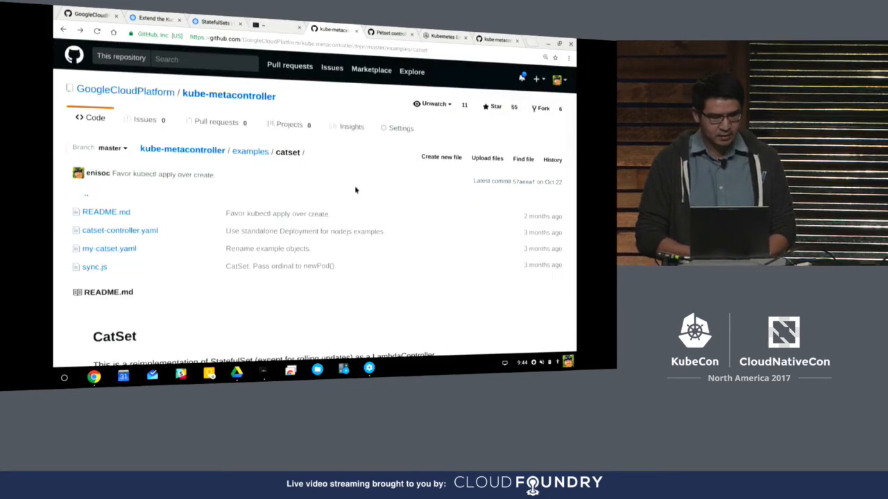
pyautogui.click(94, 266)
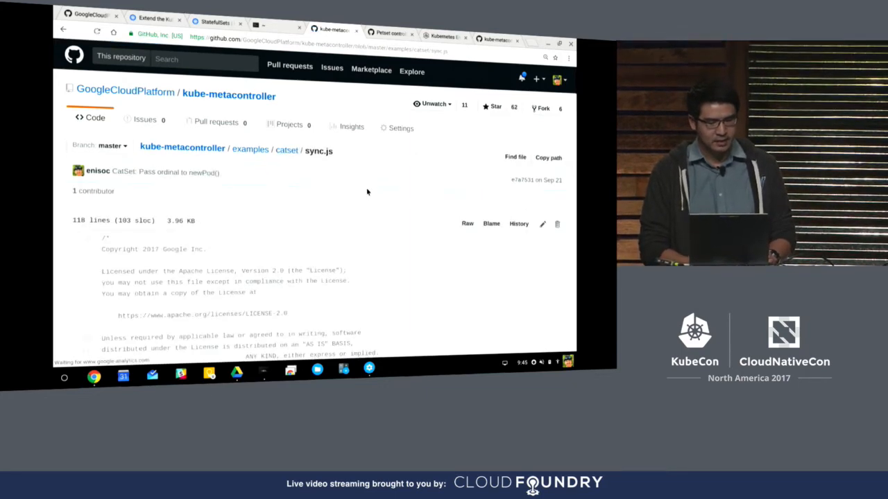
pyautogui.scroll(-2, 367, 191)
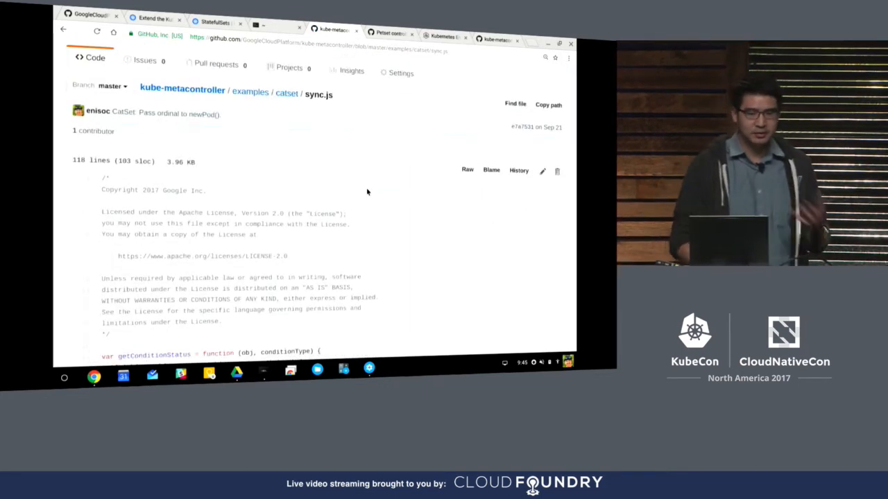
pyautogui.scroll(-1, 367, 192)
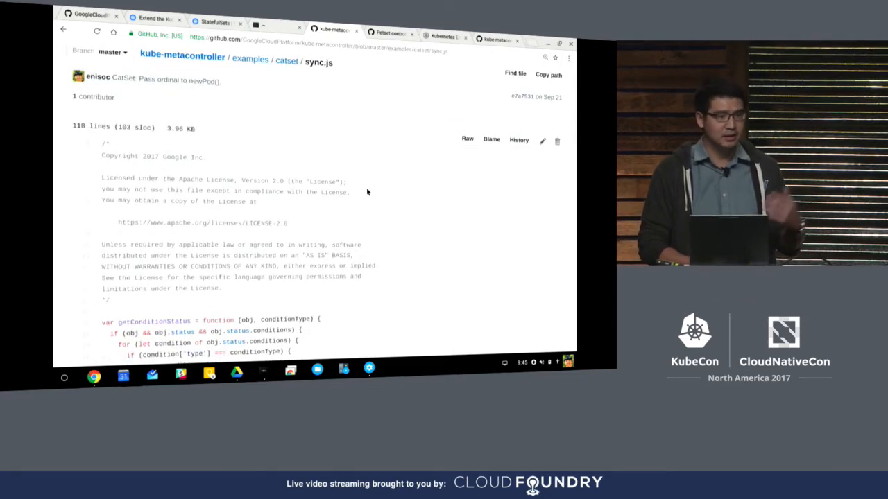
pyautogui.scroll(-2, 367, 186)
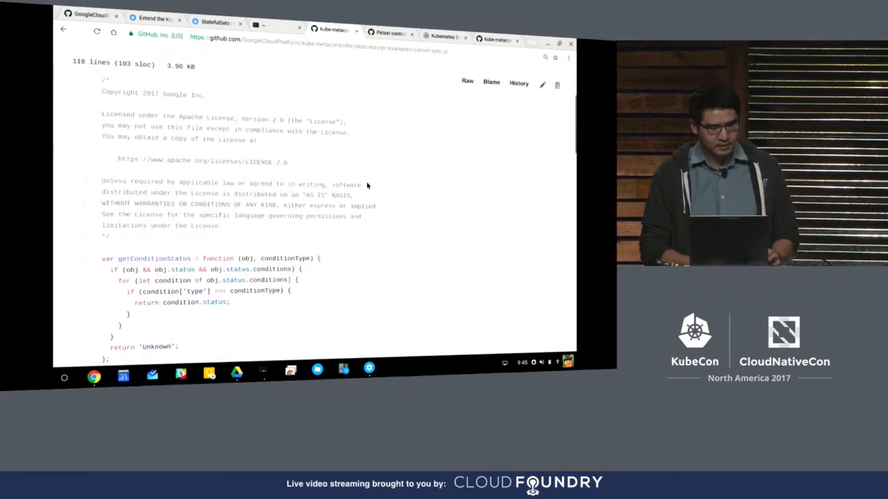
pyautogui.scroll(-2, 391, 188)
pyautogui.scroll(-2, 391, 188)
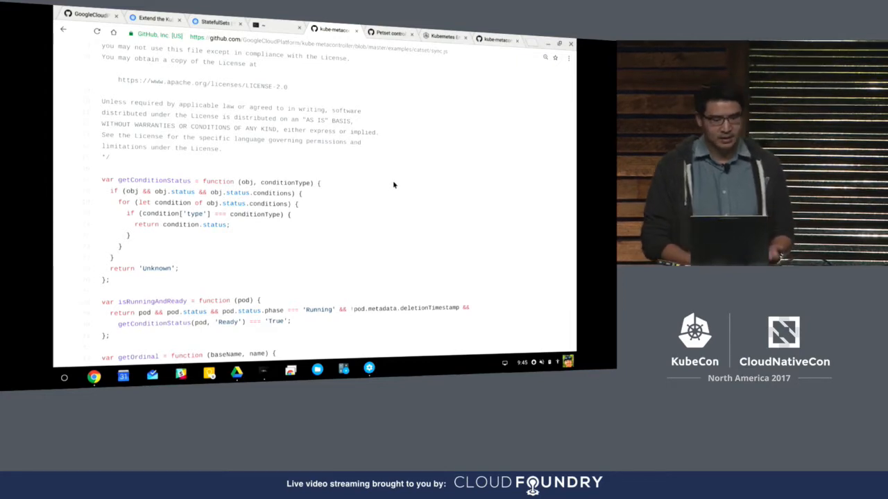
pyautogui.scroll(-1, 391, 188)
pyautogui.scroll(-1, 393, 185)
pyautogui.scroll(-1, 404, 167)
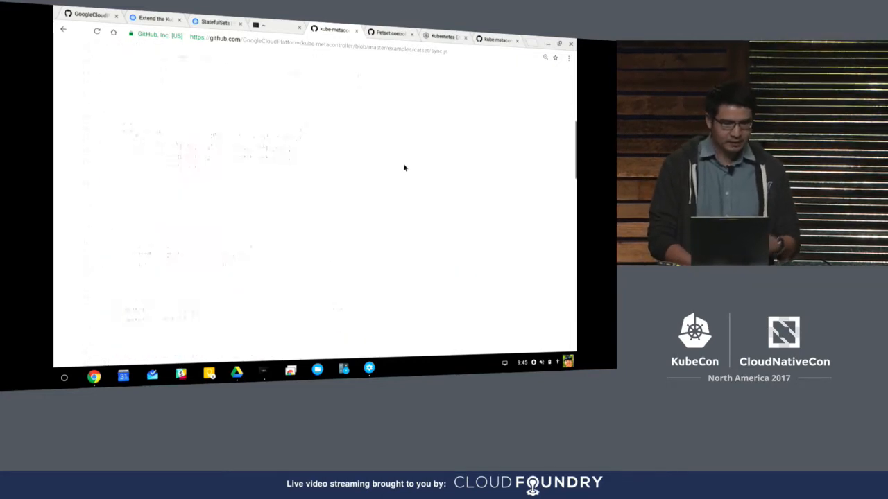
pyautogui.scroll(-1, 404, 167)
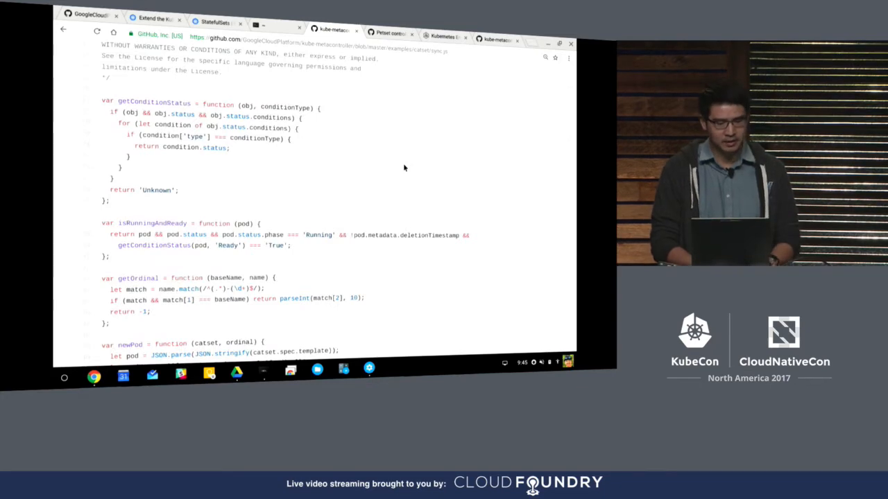
pyautogui.scroll(-3, 405, 168)
pyautogui.scroll(-2, 404, 160)
pyautogui.scroll(-3, 405, 148)
pyautogui.scroll(-3, 405, 148)
pyautogui.scroll(-2, 404, 148)
pyautogui.scroll(-3, 405, 147)
pyautogui.scroll(-3, 405, 148)
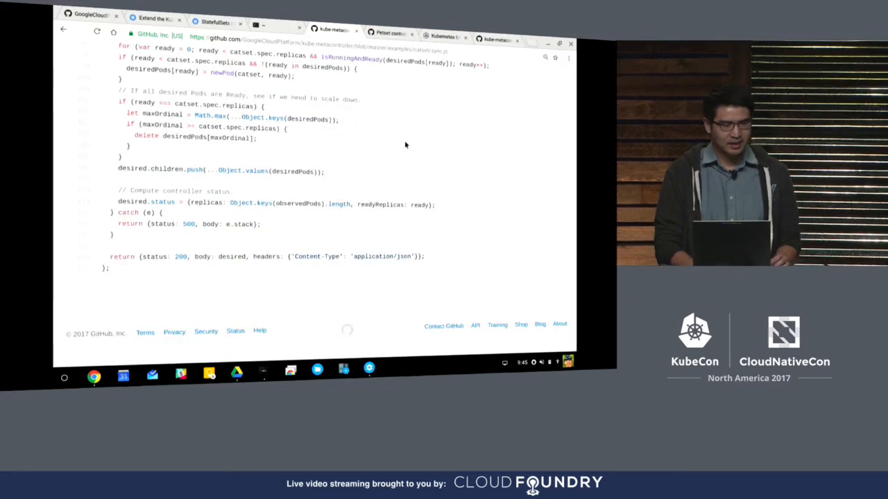
pyautogui.press('Home')
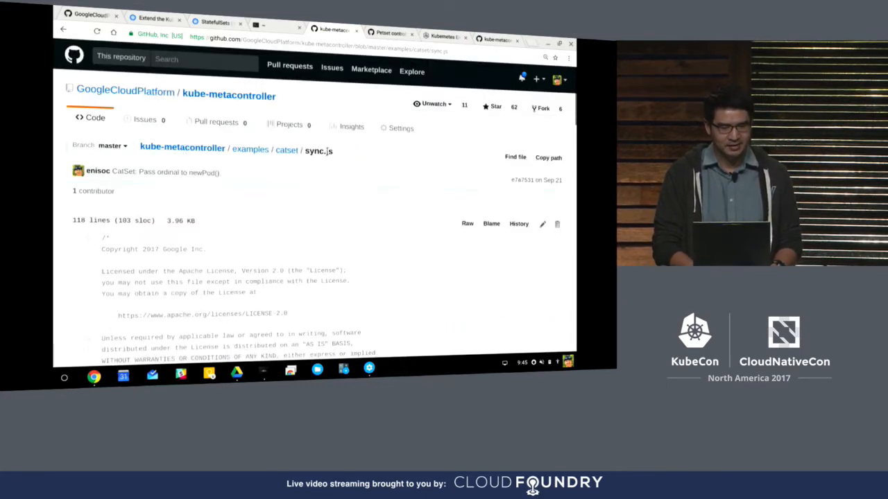
pyautogui.scroll(-2, 312, 187)
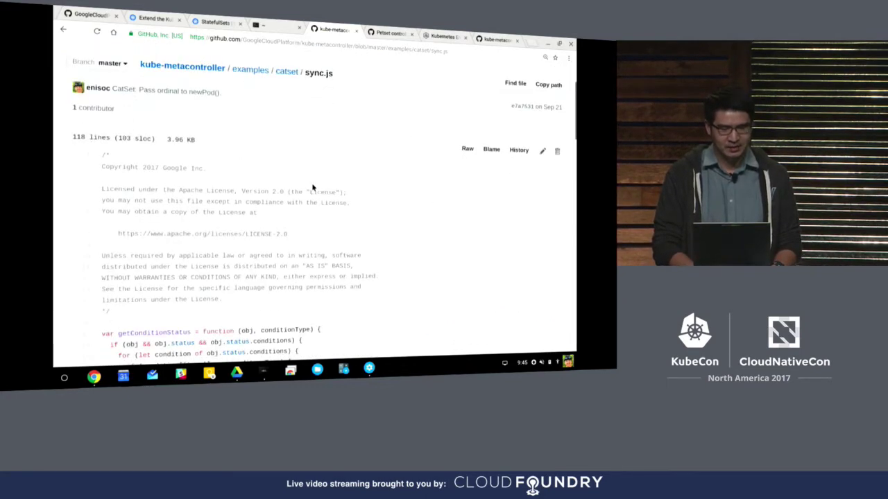
# - Glance at the Petset controller pull request, then refresh the cluster's workloads list
pyautogui.click(392, 33)
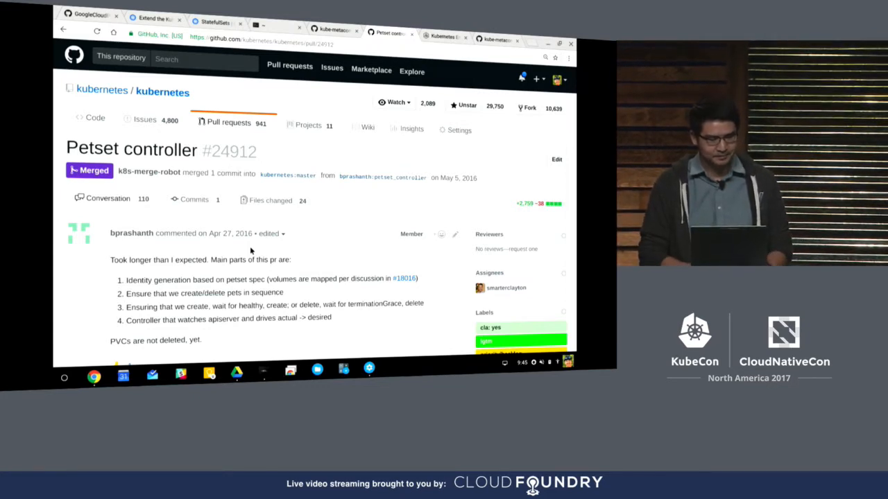
pyautogui.click(432, 32)
pyautogui.click(244, 103)
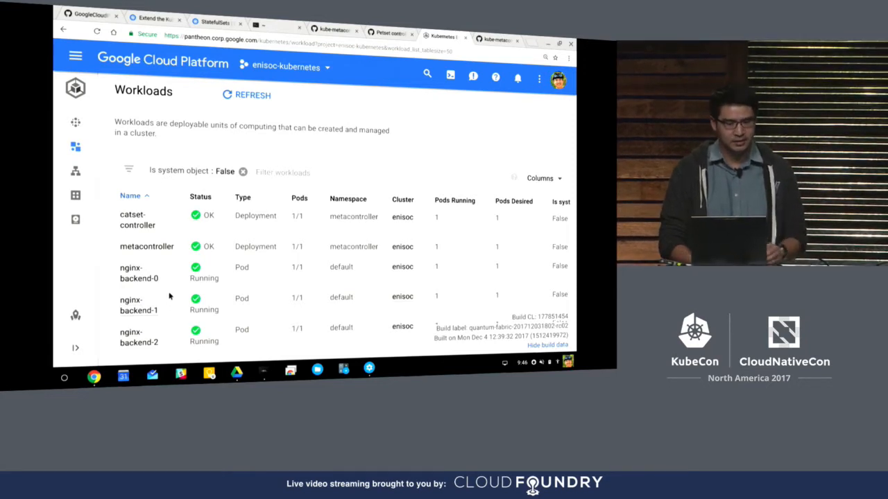
# - Check the storage page, then open the nginx-backend service details from Discovery & load balancing
pyautogui.click(93, 220)
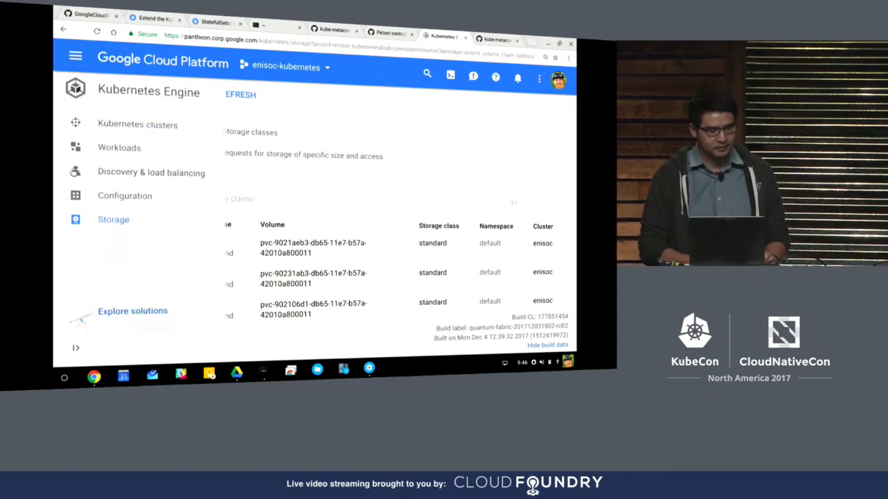
pyautogui.click(93, 172)
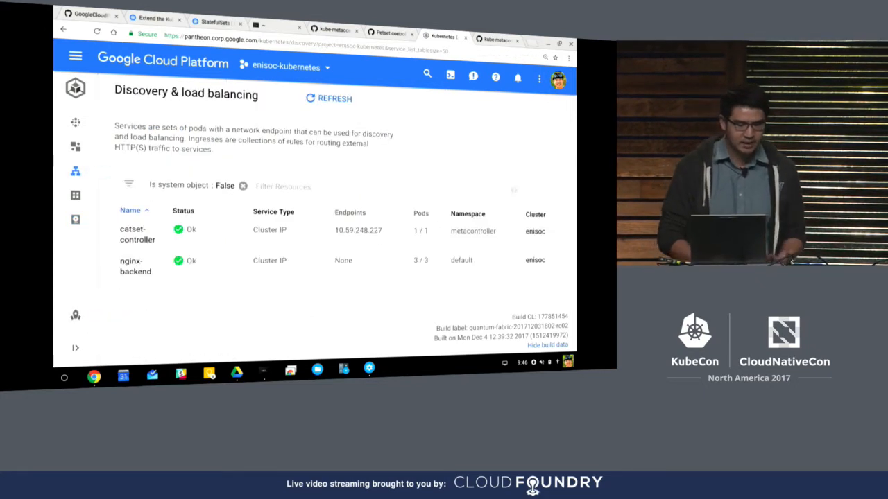
pyautogui.click(135, 266)
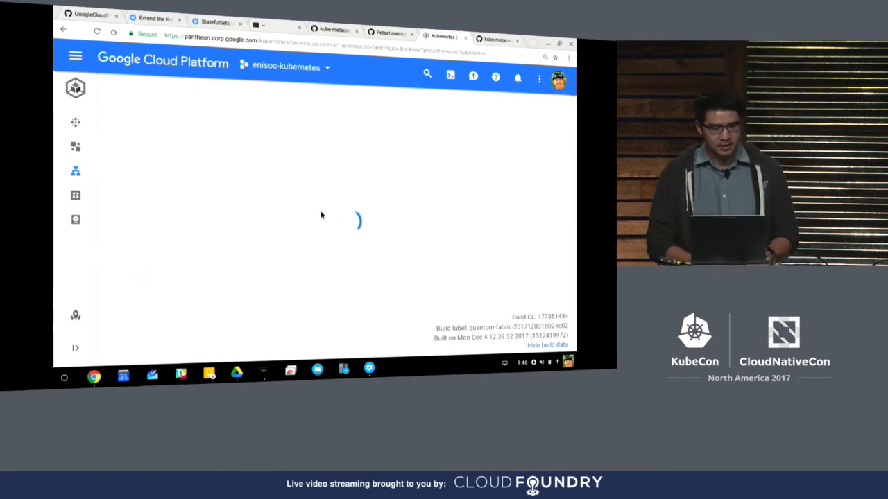
pyautogui.scroll(-1, 316, 185)
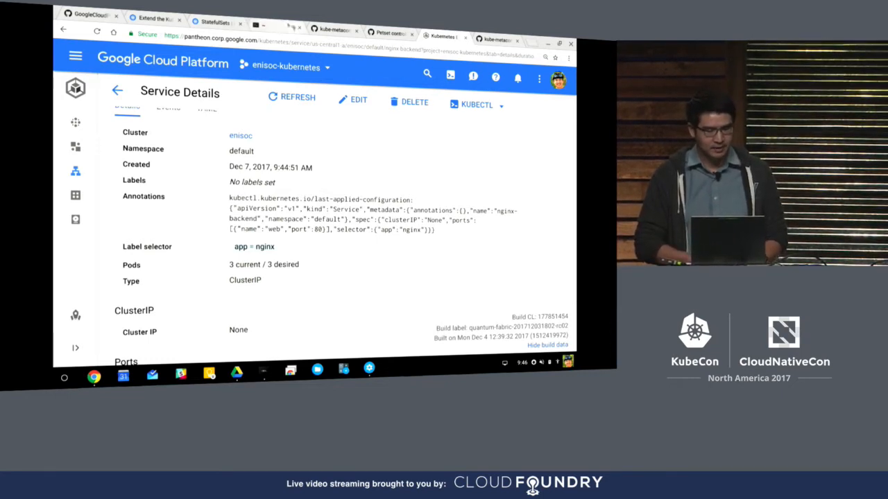
# - In the terminal, check out the demo branch and diff it against master
pyautogui.click(258, 23)
pyautogui.write('git co demo')
pyautogui.press('Return')
pyautogui.write('git d master')
pyautogui.press('Return')
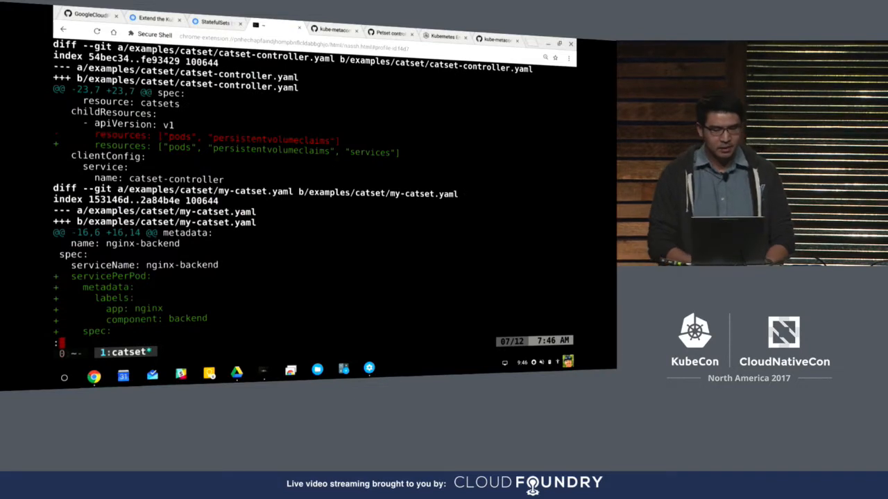
# - Page through the diff's added services resource, my-catset.yaml and sync.js per-pod service changes
pyautogui.moveTo(338, 153); pyautogui.dragTo(402, 154)
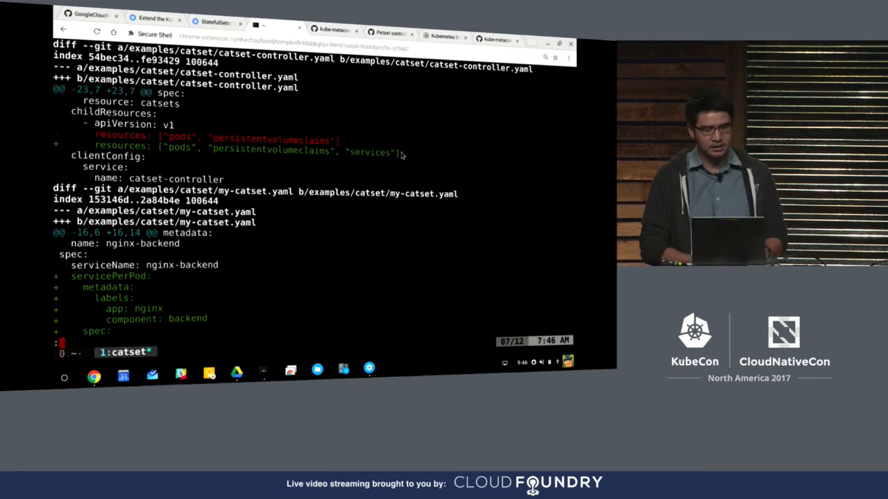
pyautogui.press('Down')
pyautogui.press('Down')
pyautogui.press('Down')
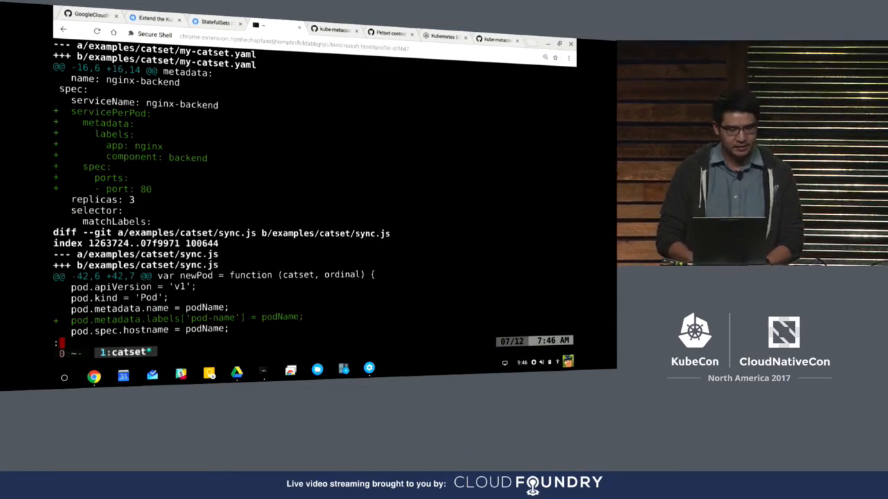
pyautogui.press('Down')
pyautogui.press('Down')
pyautogui.press('Down')
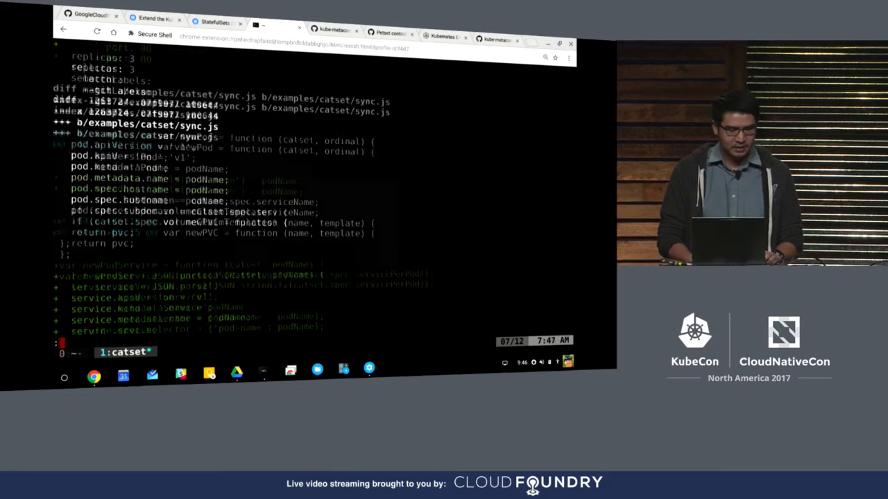
pyautogui.press('Down')
pyautogui.press('Down')
pyautogui.press('Down')
pyautogui.press('Down')
pyautogui.press('Down')
pyautogui.press('Down')
pyautogui.press('Down')
pyautogui.press('Down')
pyautogui.press('Down')
pyautogui.press('Down')
pyautogui.press('Down')
pyautogui.press('Down')
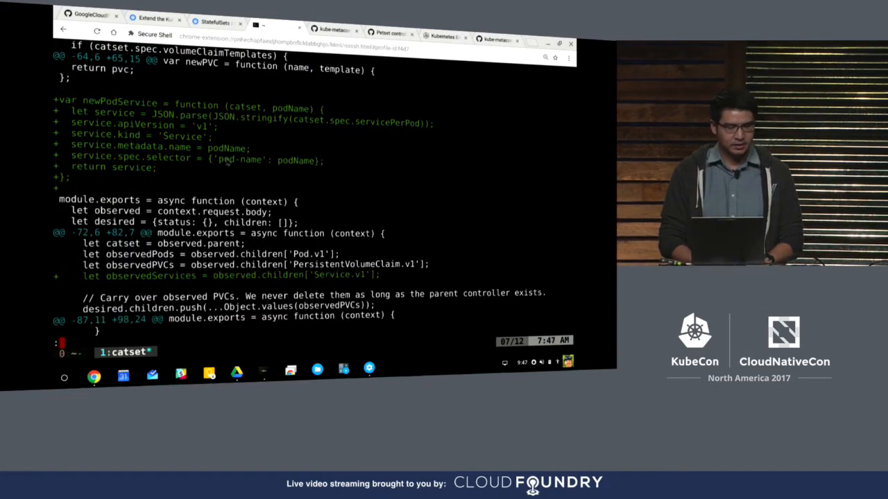
pyautogui.scroll(-3, 211, 129)
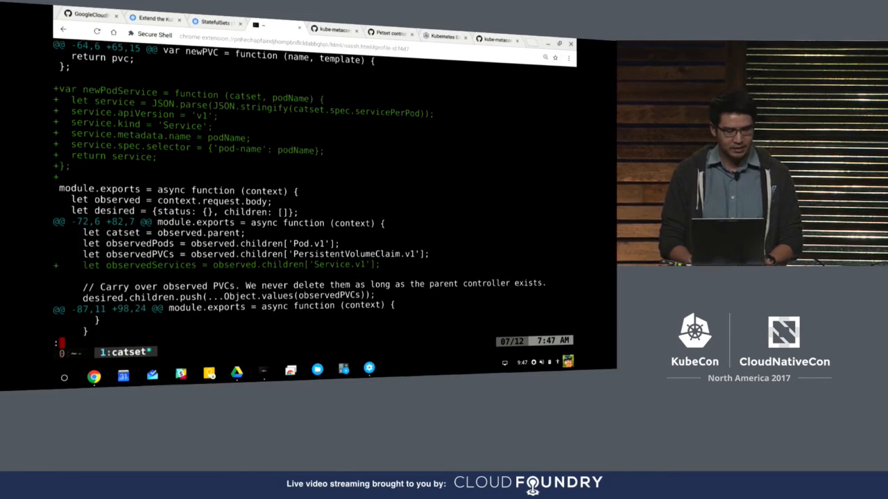
pyautogui.scroll(-3, 211, 153)
pyautogui.scroll(-4, 211, 166)
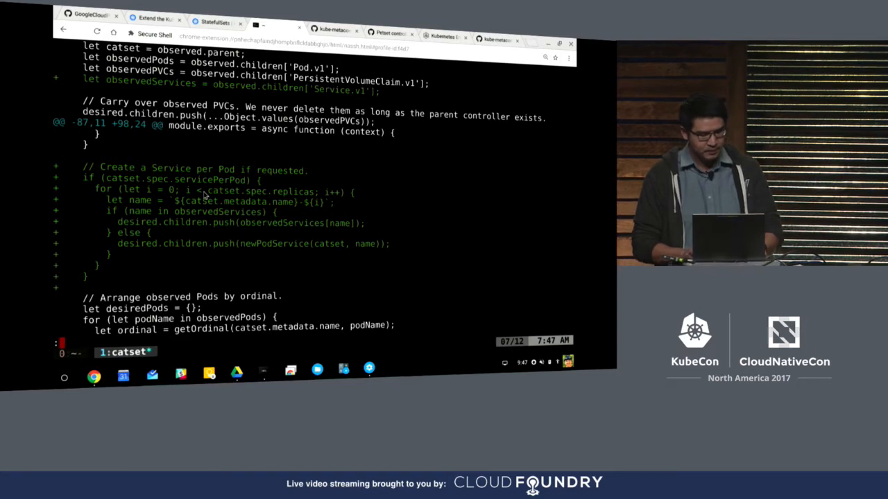
pyautogui.write('qcat R')
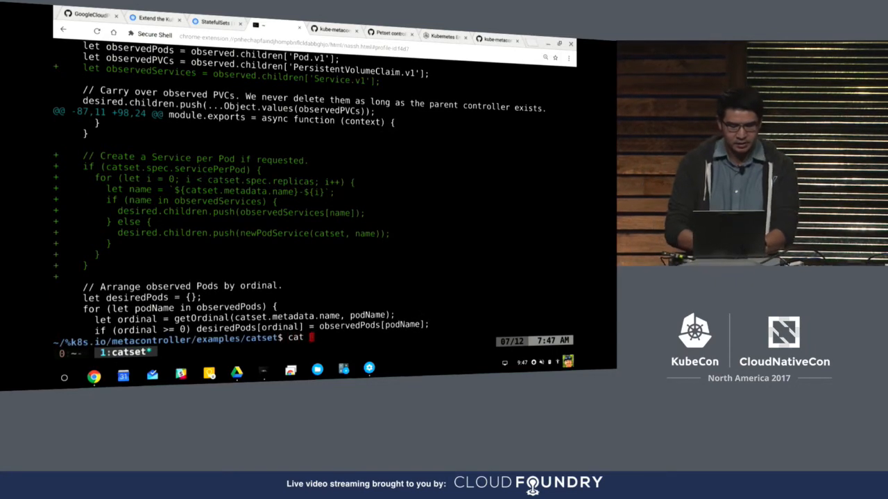
# - Print the README and create the catset-controller-v2 configmap from its pasted command
pyautogui.press('Tab')
pyautogui.press('Return')
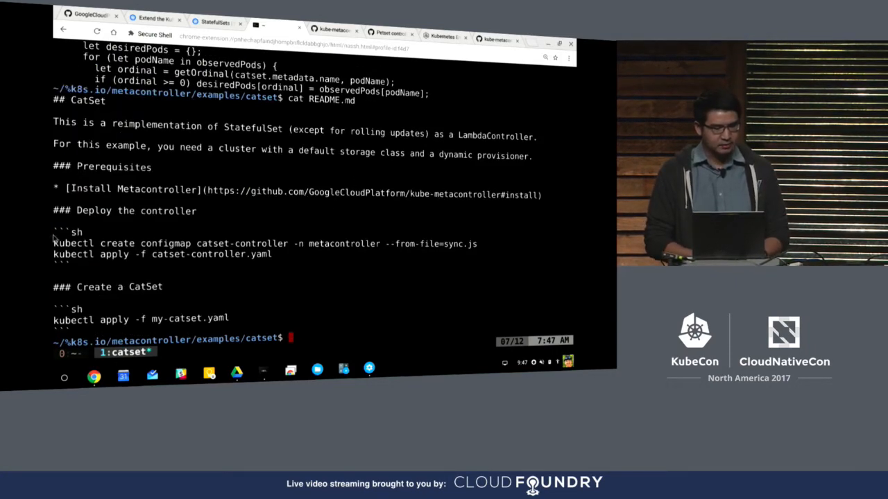
pyautogui.moveTo(54, 243); pyautogui.dragTo(466, 247)
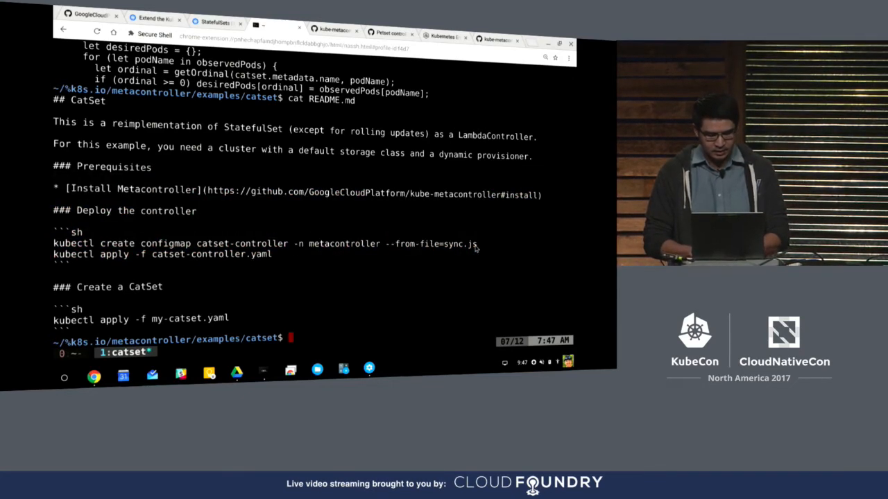
pyautogui.write('kubectl create configmap catset-controller -n metacontroller --from-file=sync.js')
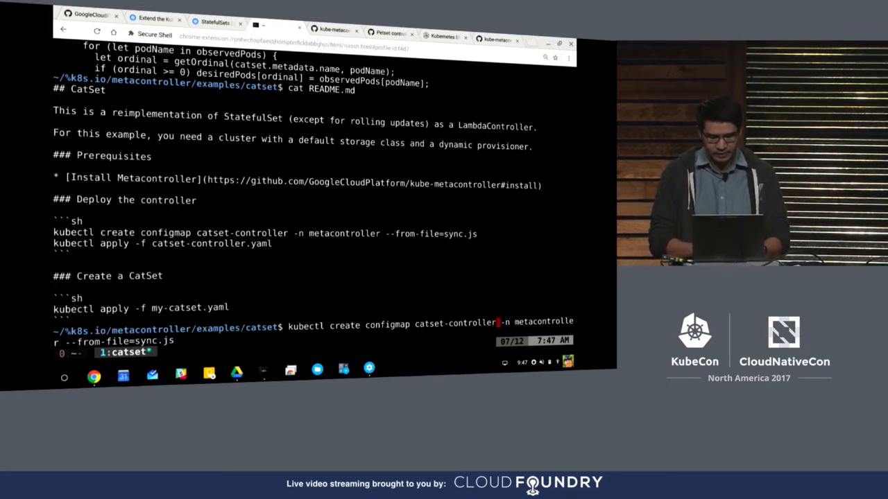
pyautogui.write('-v2')
pyautogui.press('Return')
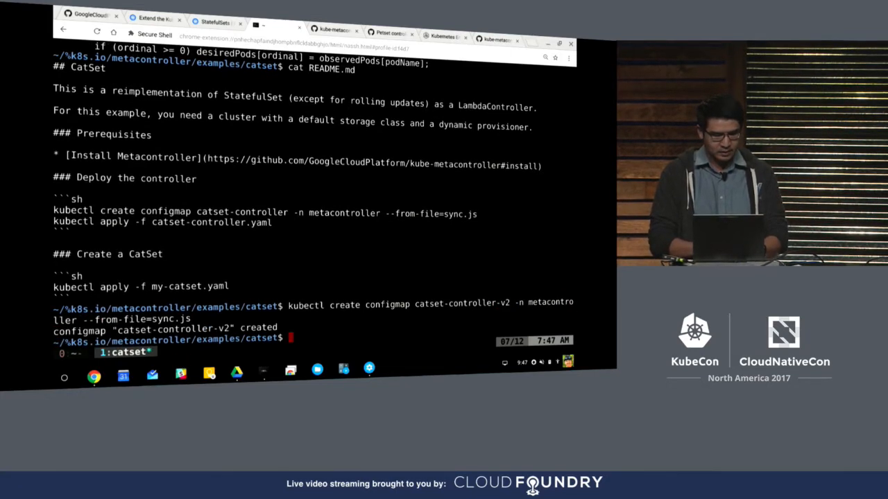
pyautogui.write('vi catset-controller.yaml')
# - Append -v2 to the configMap name in catset-controller.yaml, save, and apply the whole folder
pyautogui.press('Return')
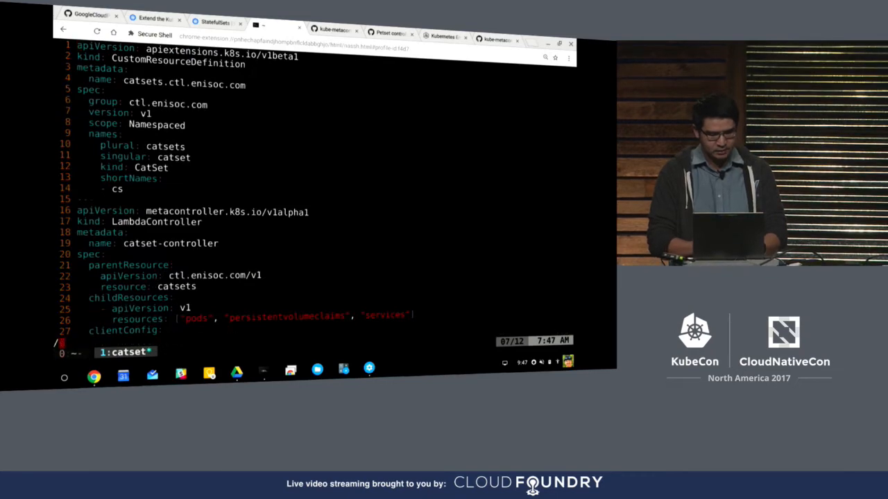
pyautogui.write('/config')
pyautogui.press('Return')
pyautogui.press('j')
pyautogui.hotkey('shift', 'a')
pyautogui.write('-v2')
pyautogui.press('Escape')
pyautogui.write(':wq')
pyautogui.press('Return')
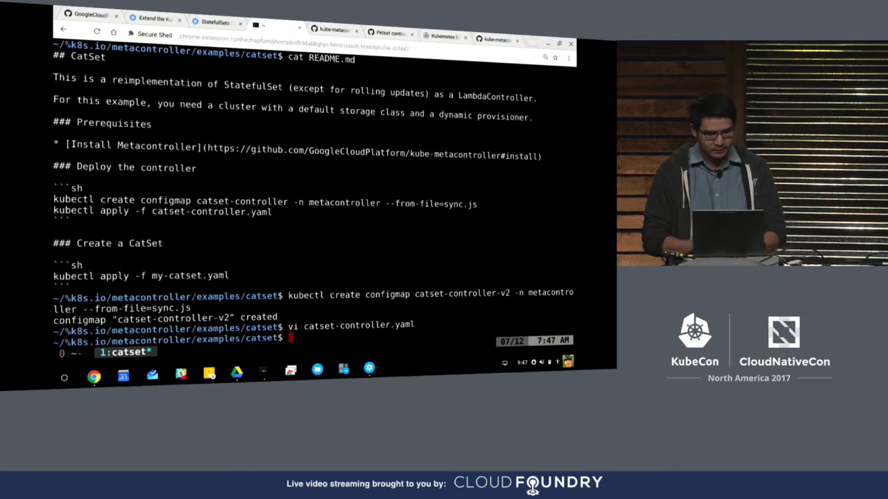
pyautogui.write('kubectl ')
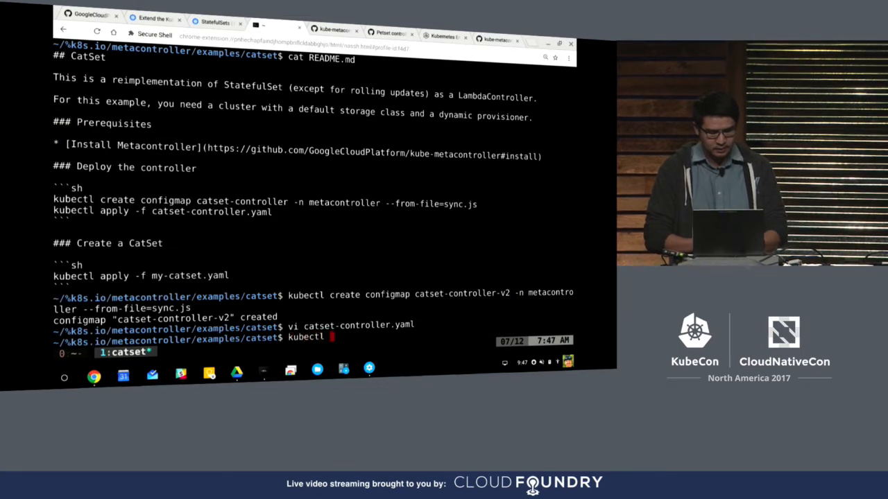
pyautogui.write('apply -f .')
pyautogui.press('Return')
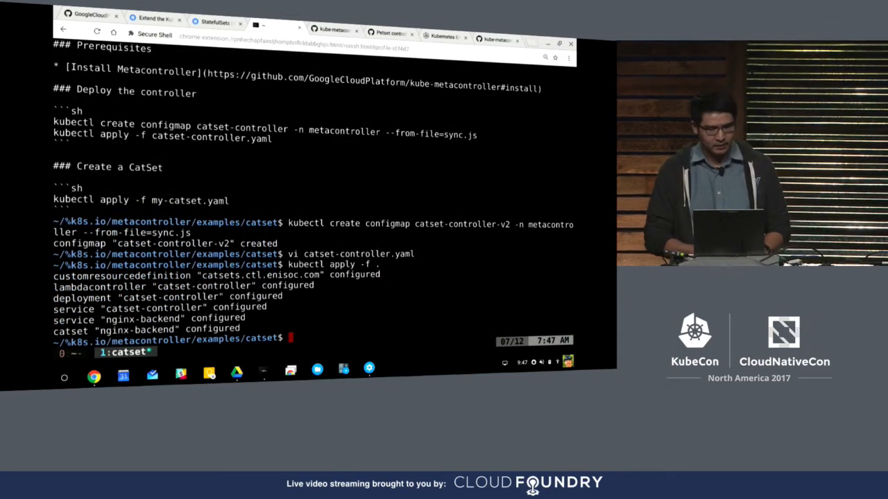
# - View the catset-controller deployment's revision history, then return to the services list
pyautogui.click(444, 32)
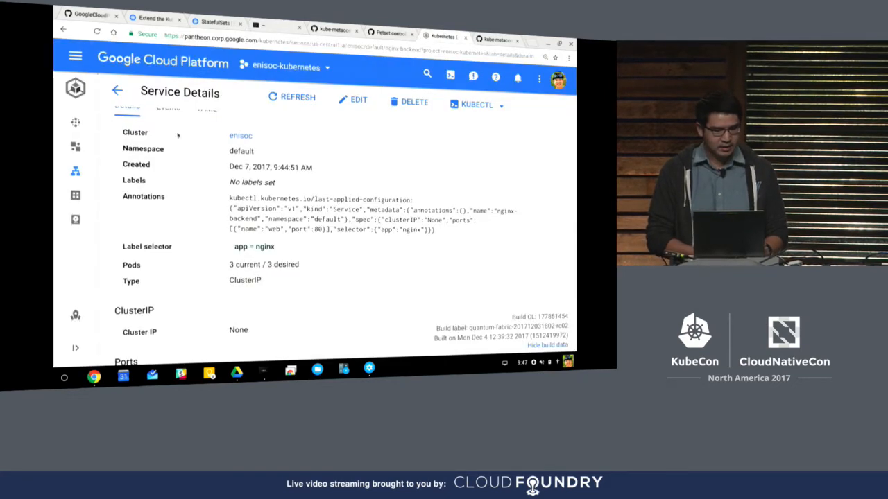
pyautogui.click(100, 147)
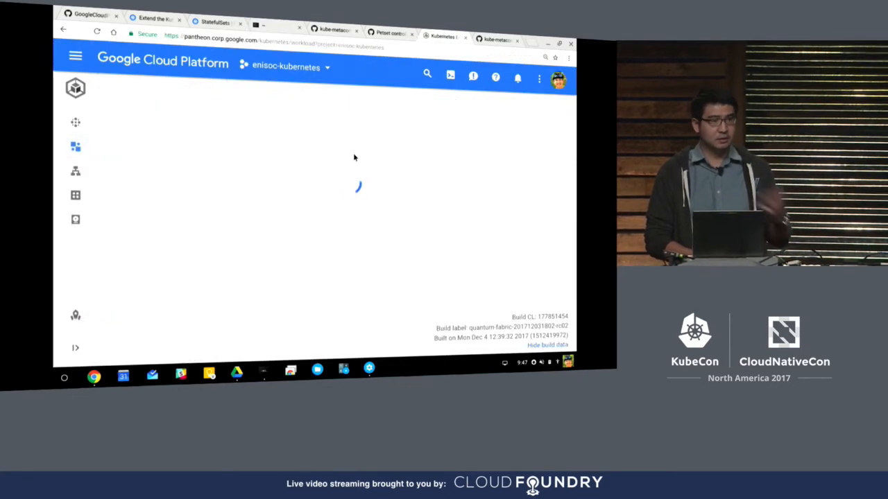
pyautogui.click(139, 222)
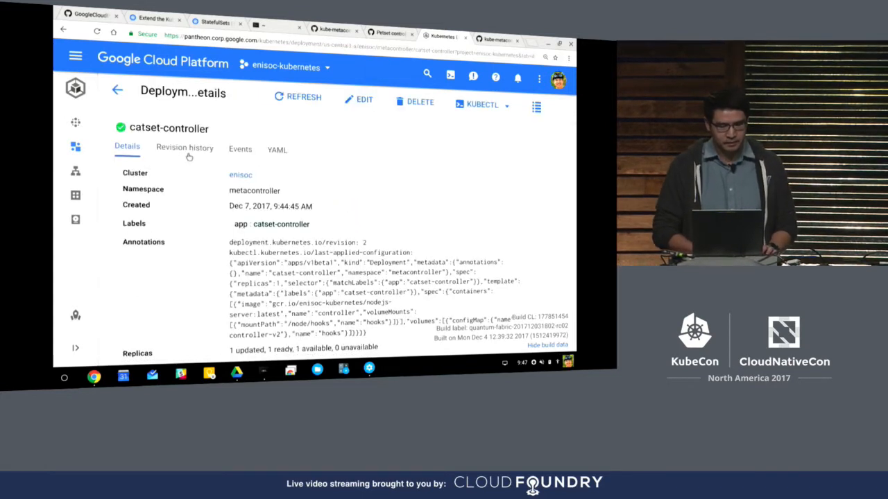
pyautogui.click(184, 149)
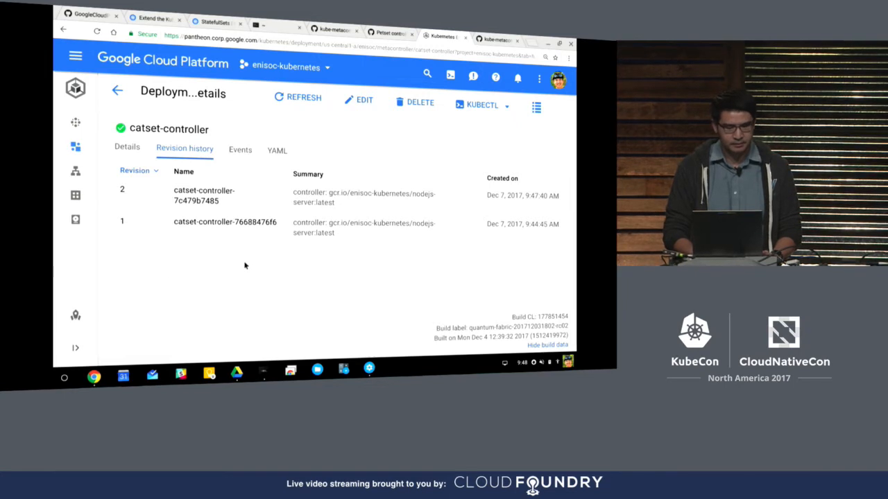
pyautogui.moveTo(76, 172)
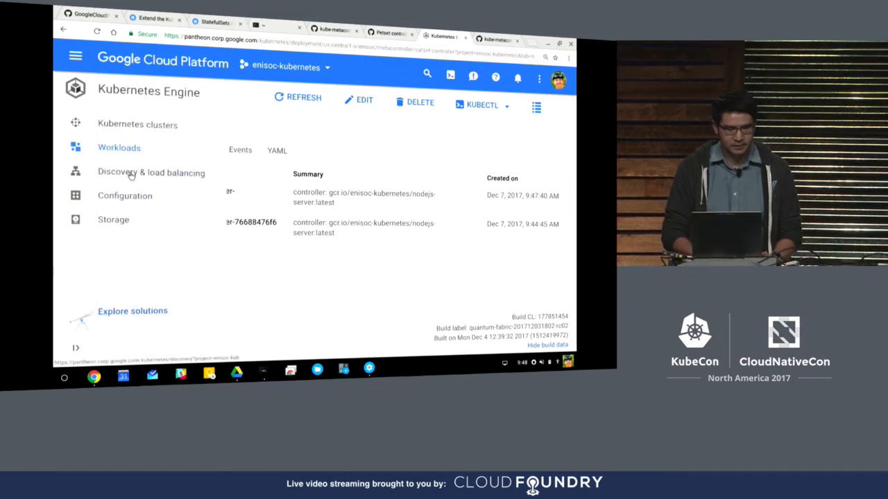
pyautogui.click(130, 173)
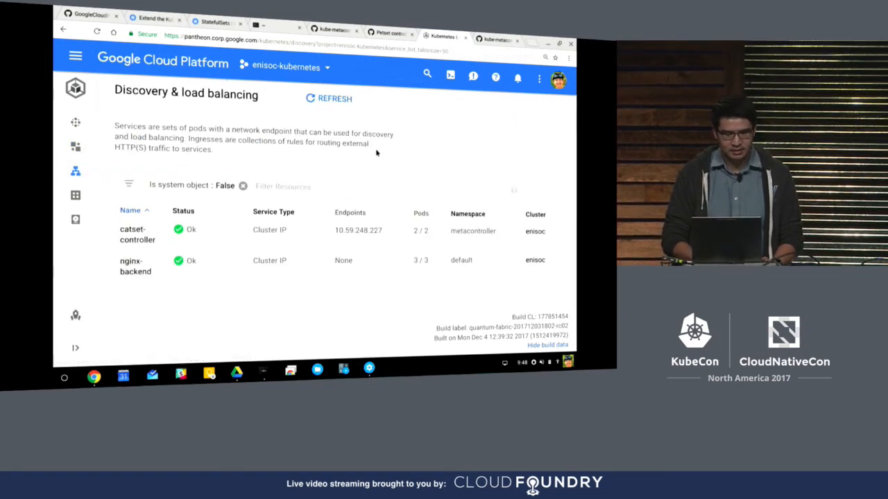
# - Reload the services list until nginx-backend-0/1/2 appear and open nginx-backend-1
pyautogui.click(327, 101)
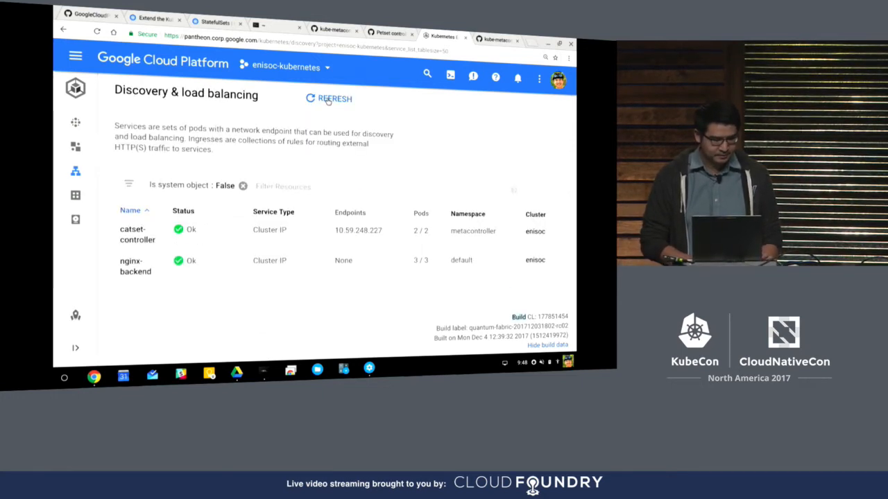
pyautogui.click(327, 101)
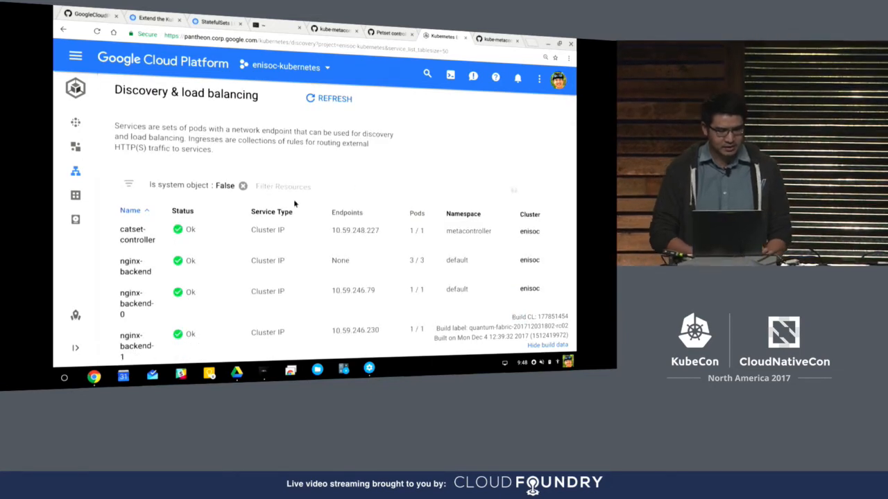
pyautogui.scroll(-2, 294, 204)
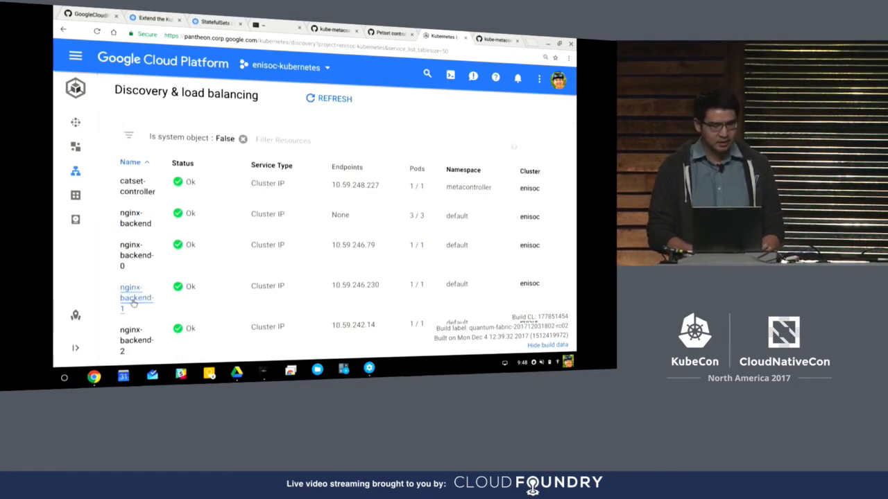
pyautogui.click(133, 291)
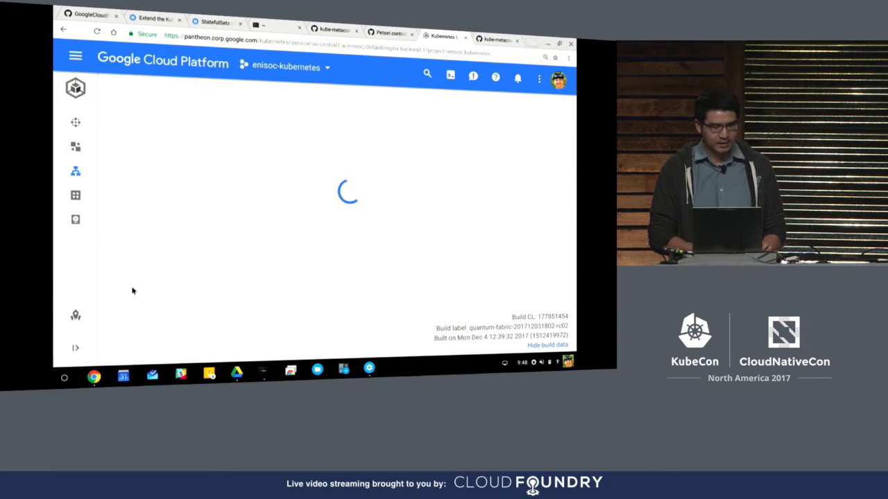
# - Highlight nginx-backend-1's 1/1 pod count and pod-name selector, then switch to the GitHub examples page
pyautogui.moveTo(230, 263); pyautogui.dragTo(281, 264)
pyautogui.click(239, 245)
pyautogui.moveTo(229, 246); pyautogui.dragTo(340, 248)
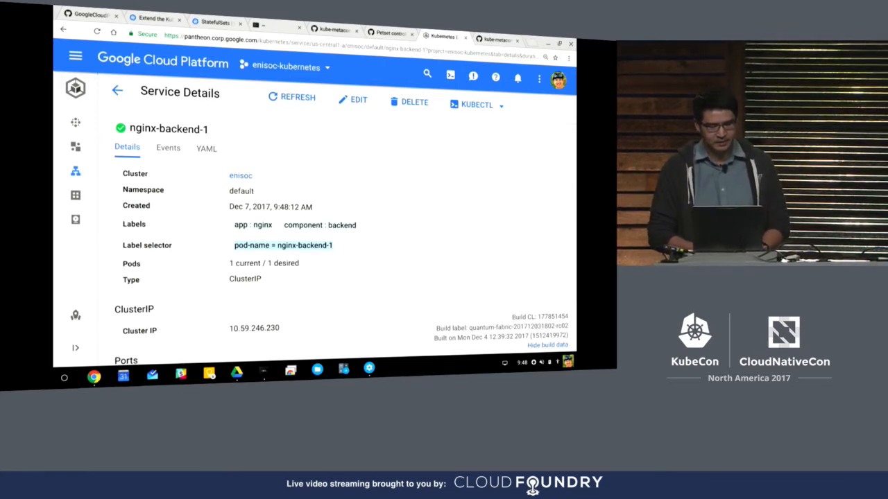
pyautogui.click(499, 38)
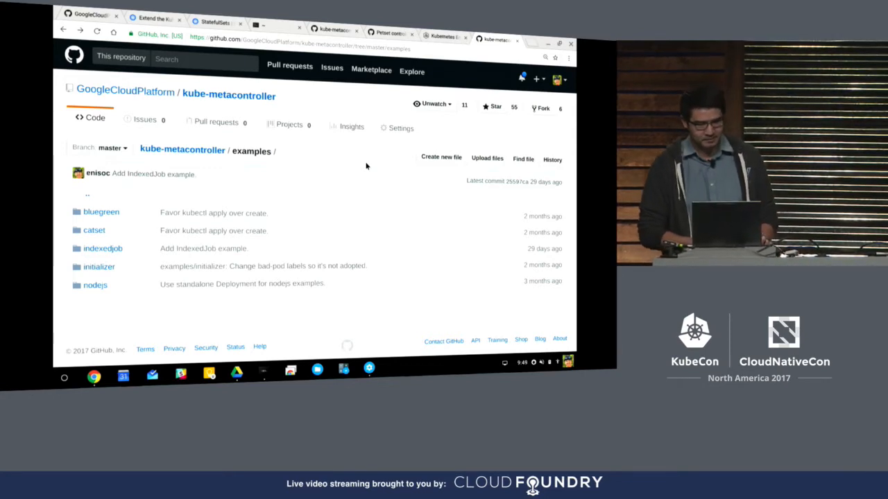
# - Lock the Chrome OS screen with Super+L so only the wallpaper remains visible
pyautogui.press('super+l')
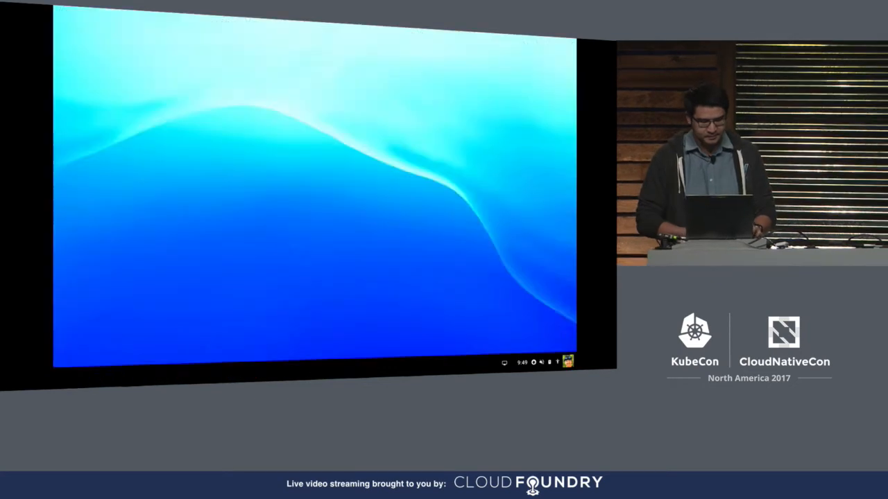